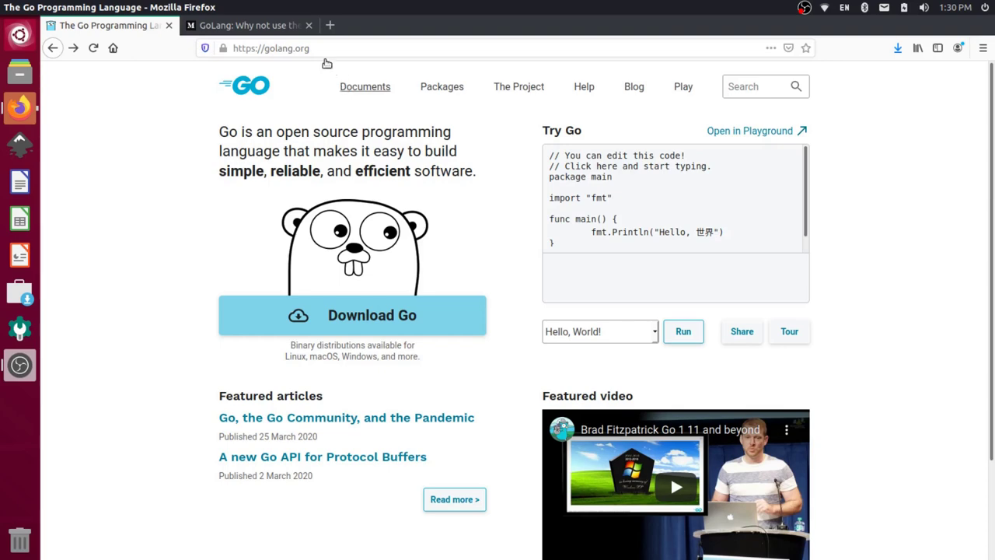
Step: Go from golang.org to the Go downloads page
drag(310, 48, 271, 48)
click(96, 153)
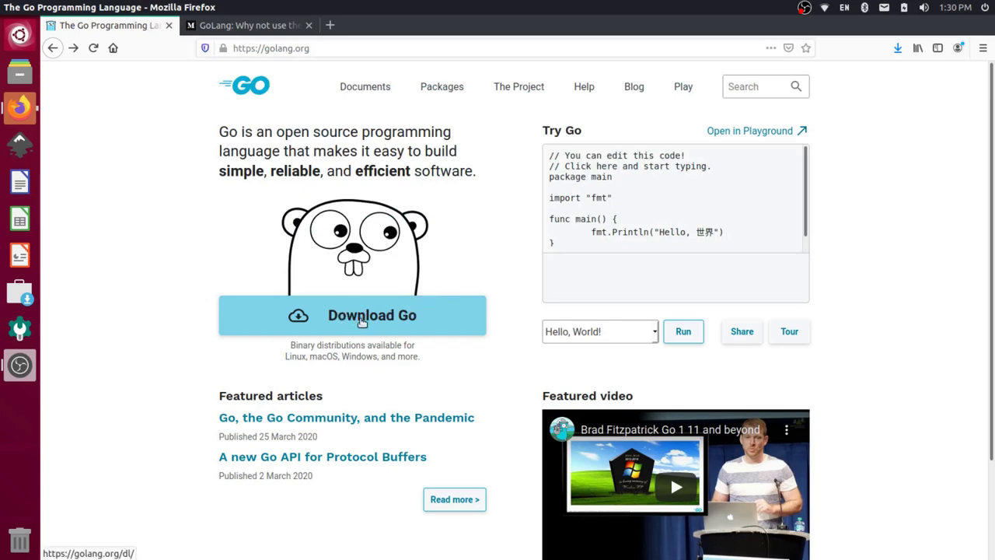
click(361, 321)
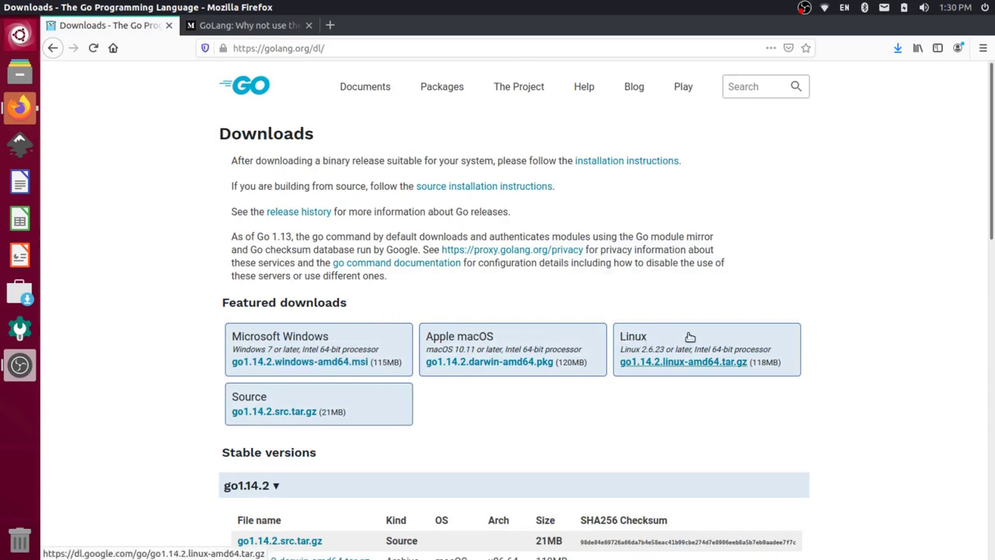
Step: Save go1.14.2.linux-amd64.tar.gz to disk and highlight the version in the tar command
click(678, 364)
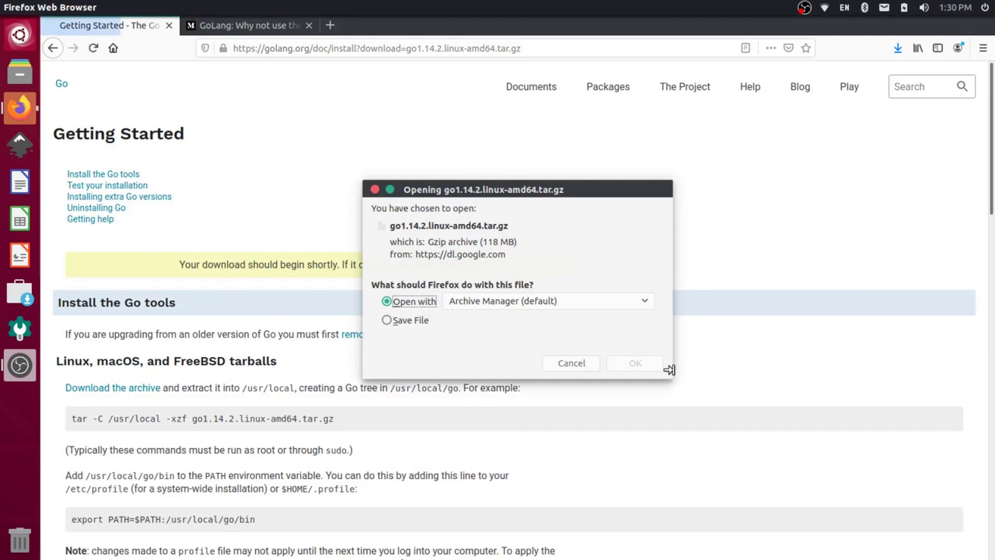
click(420, 322)
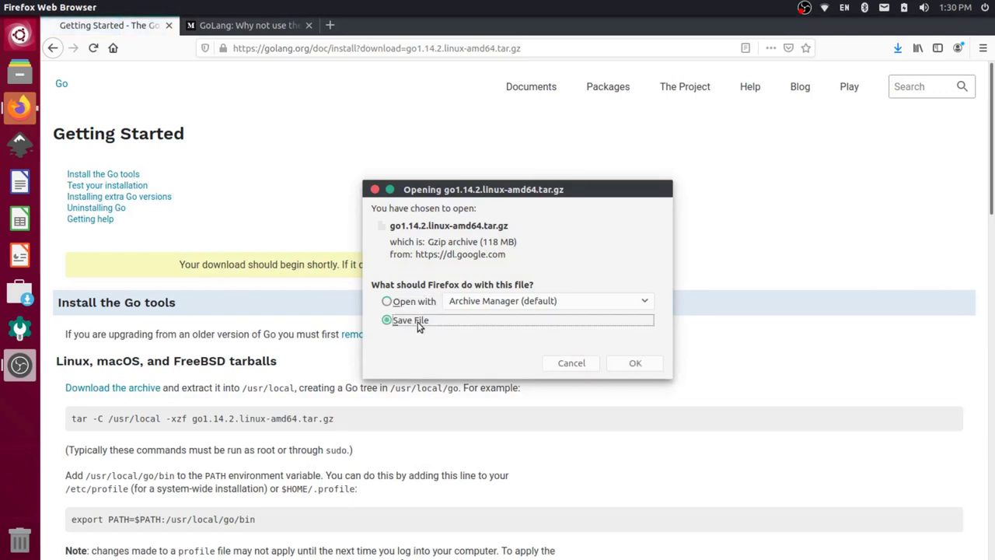
click(635, 365)
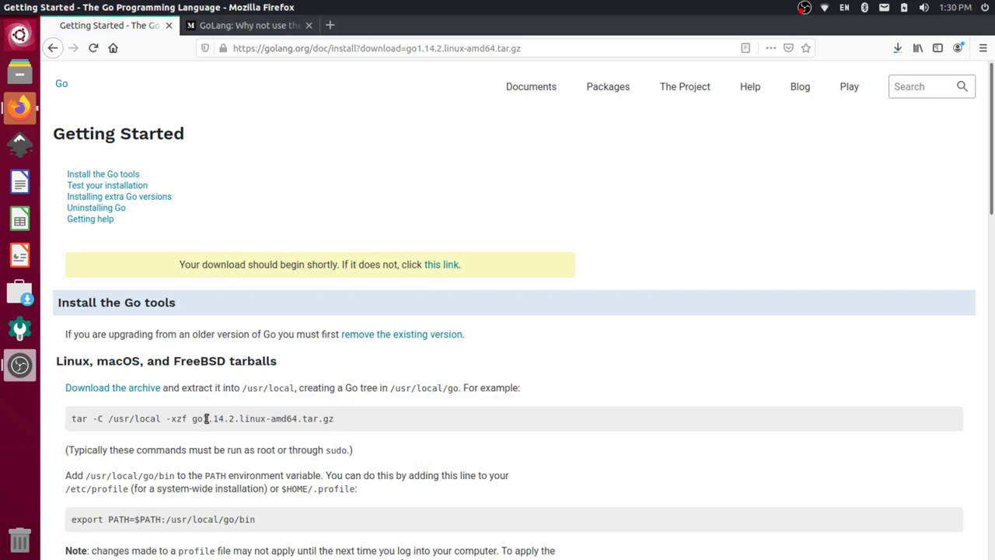
drag(205, 418, 228, 419)
Step: Extract go1.14.2.linux-amd64.tar.gz in Downloads with Extract Here and open the resulting folder
click(33, 77)
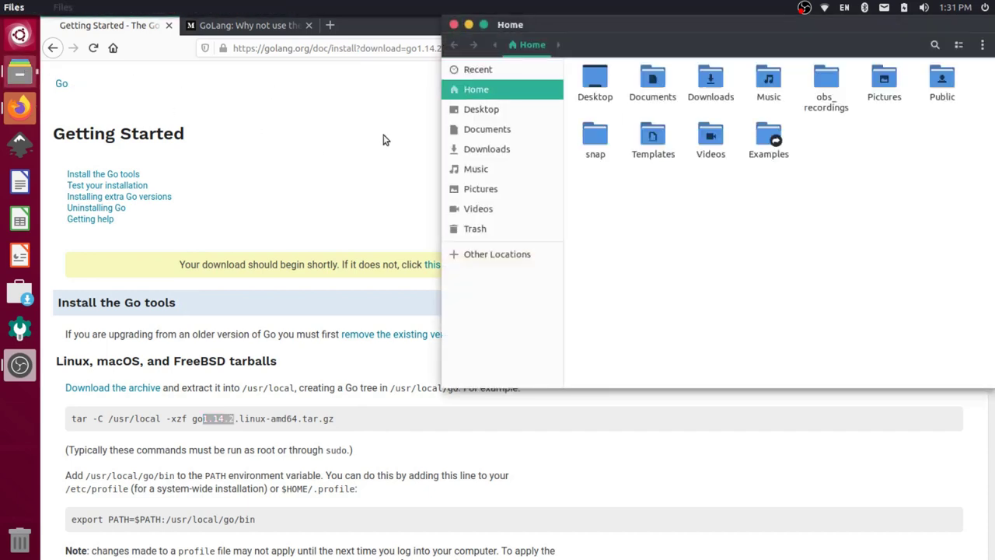
click(500, 153)
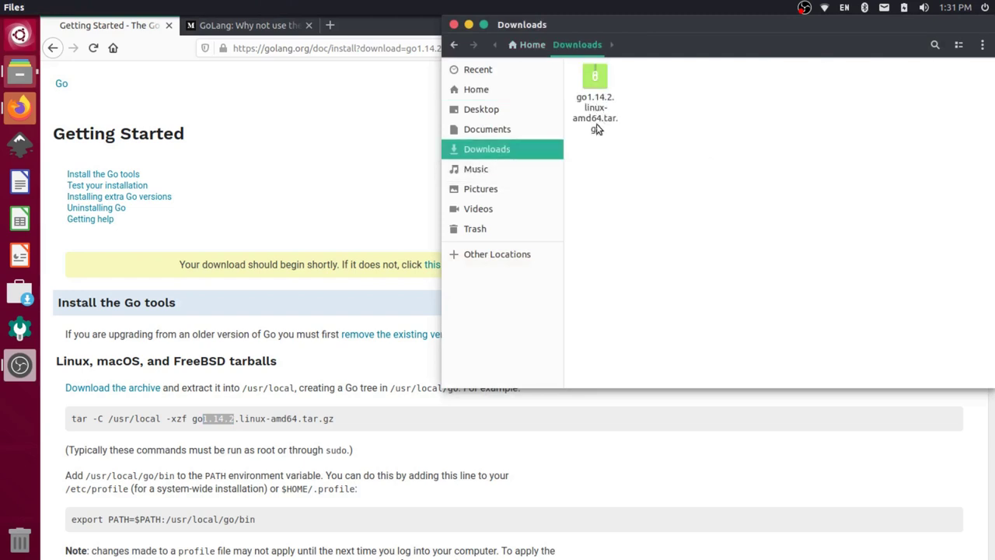
right_click(595, 80)
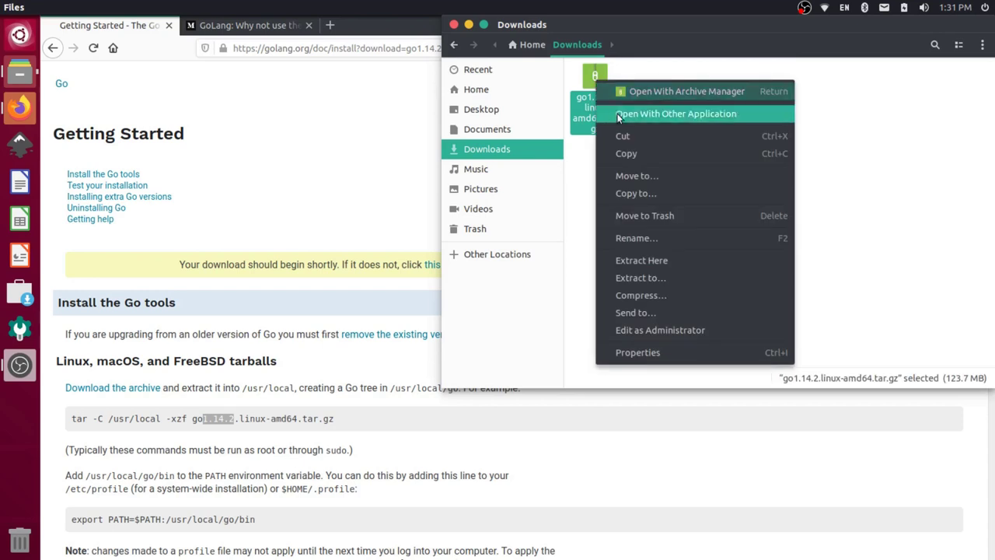
click(669, 262)
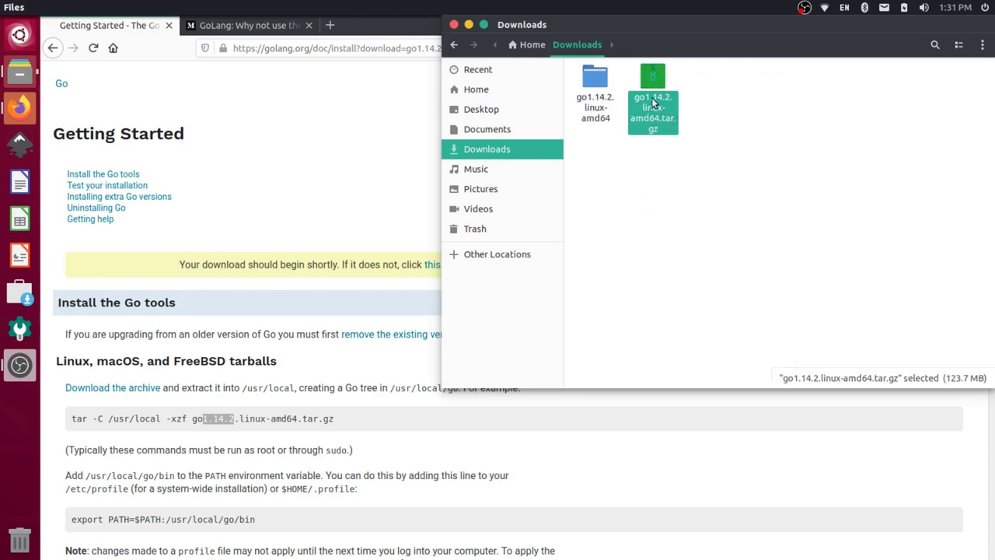
double_click(597, 82)
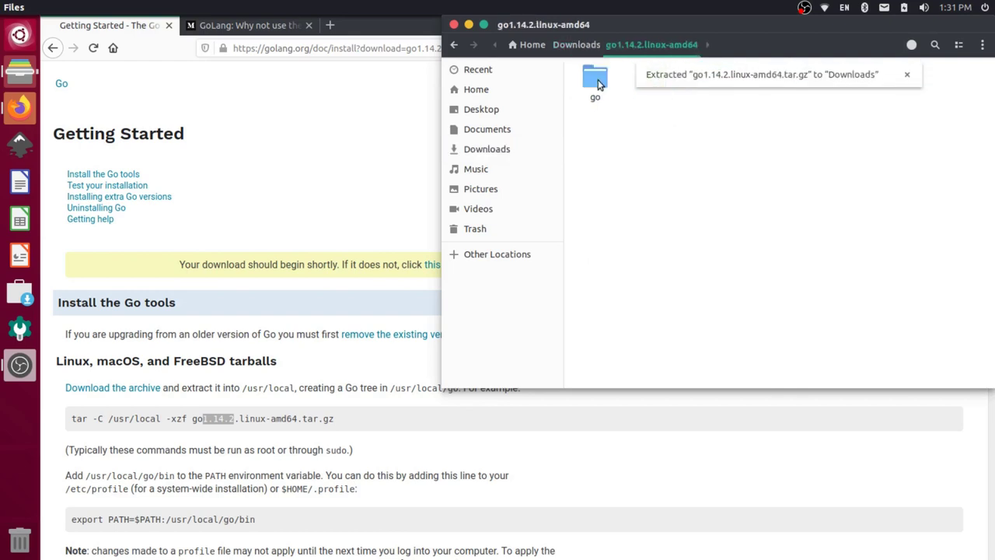
click(907, 74)
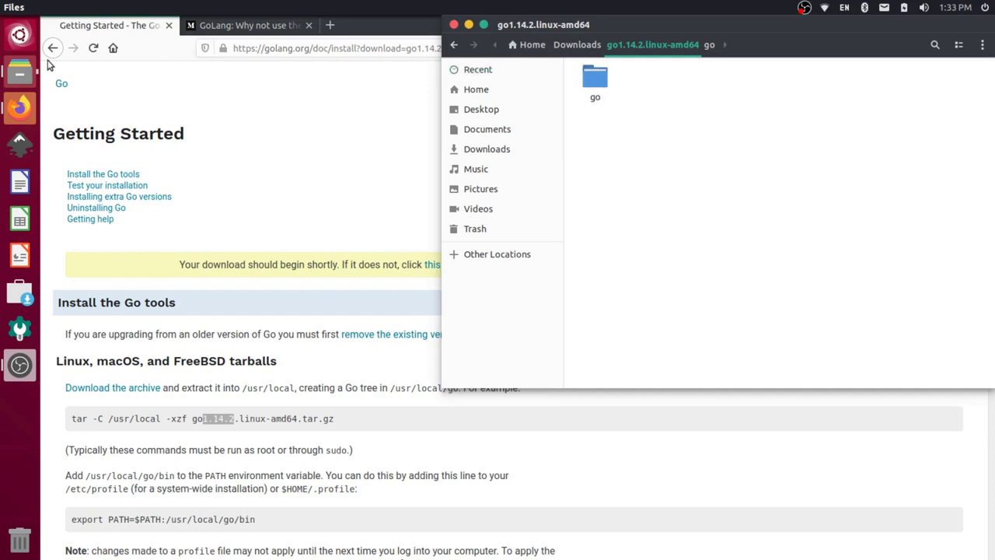
Step: Open a second Files window at /usr/local via Other Locations > Computer and try dragging go in
right_click(19, 78)
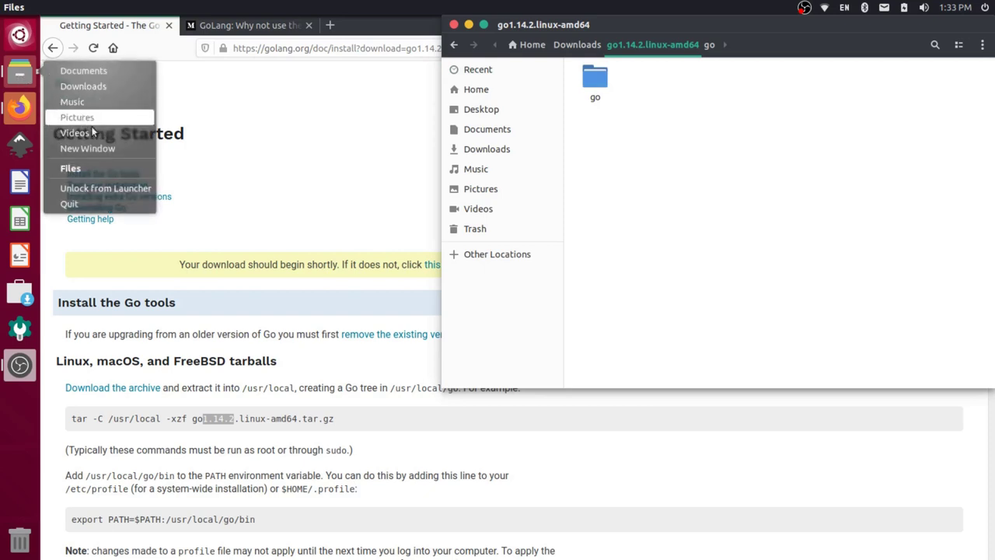
click(100, 149)
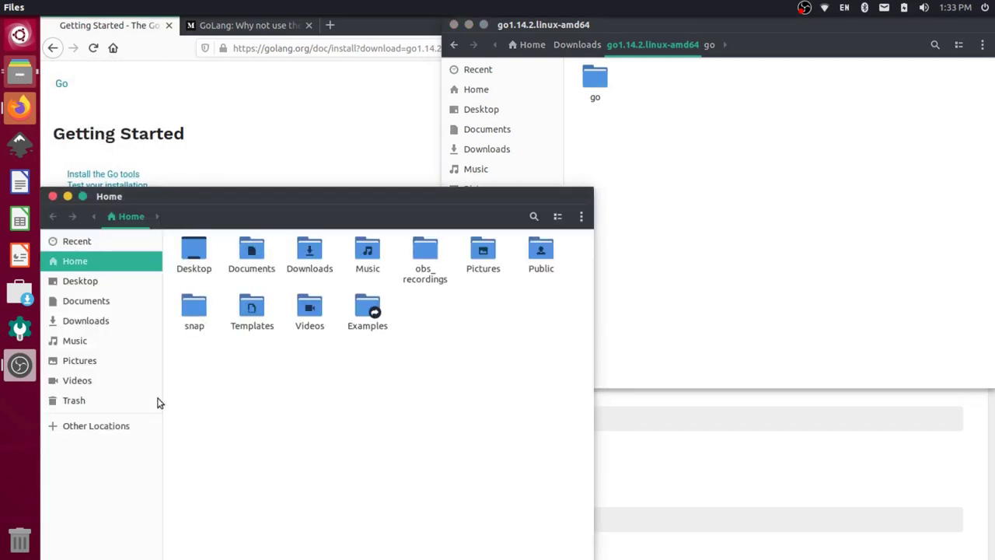
click(104, 433)
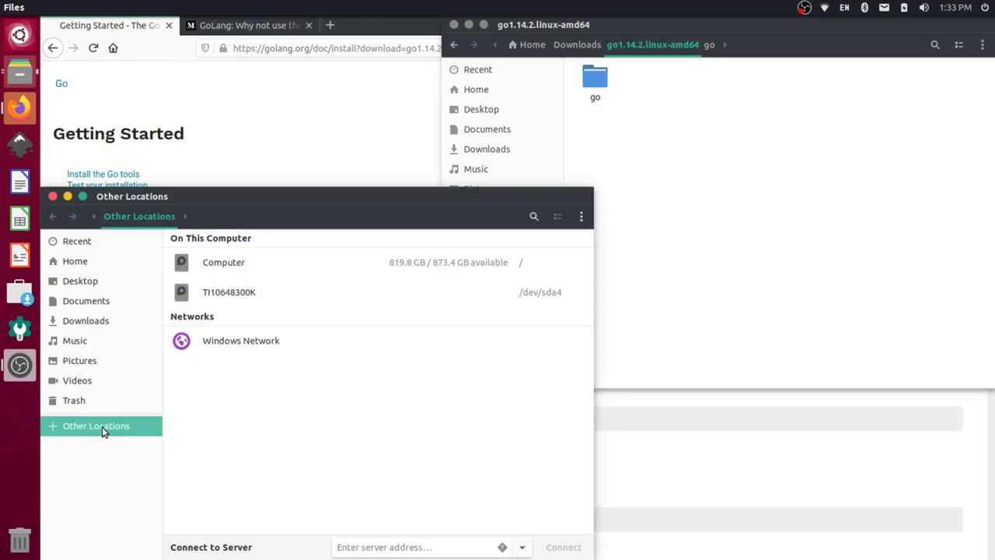
click(229, 265)
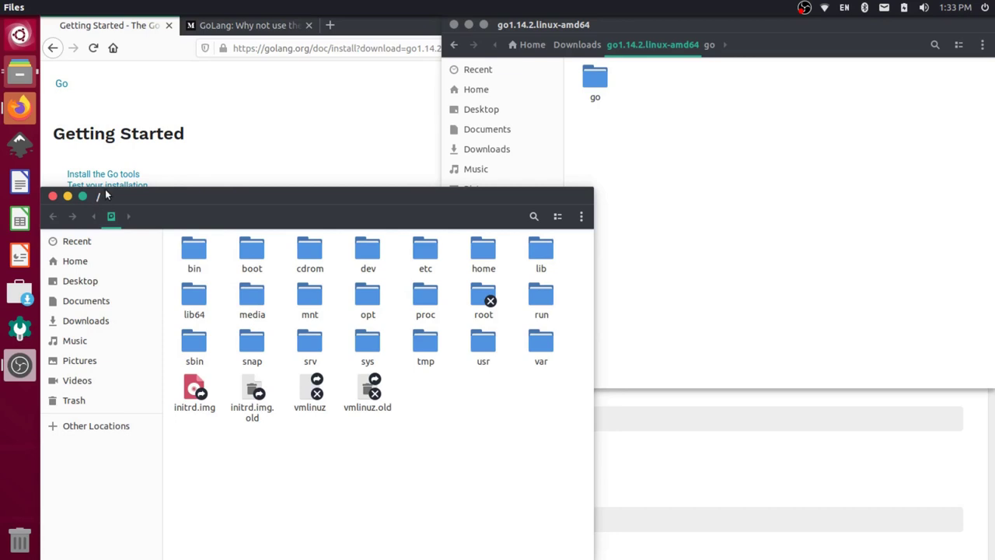
double_click(471, 341)
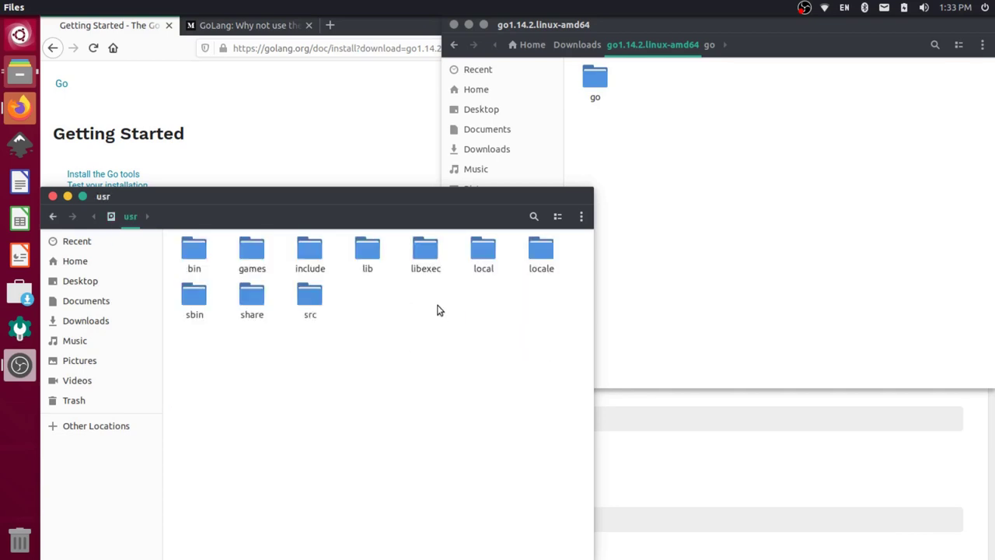
double_click(481, 256)
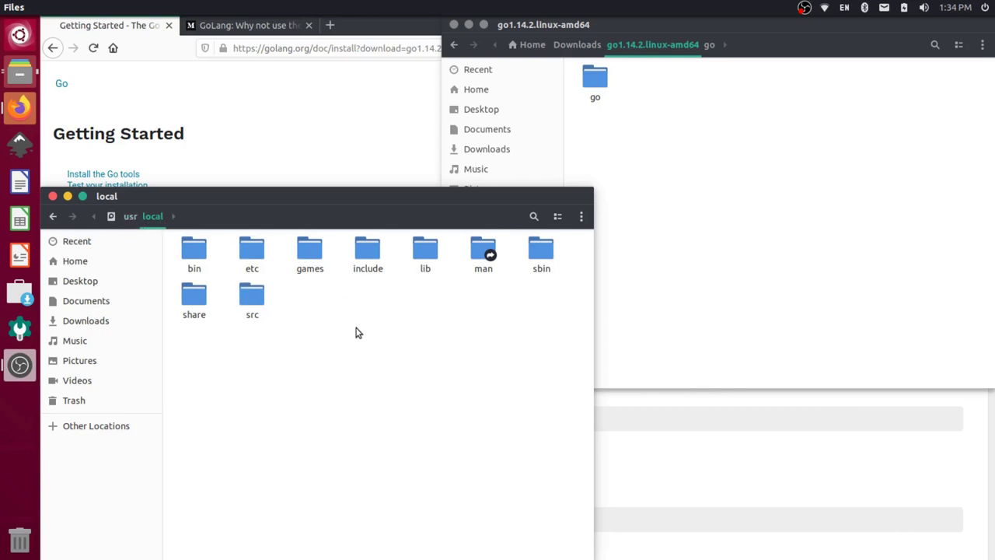
drag(596, 78, 340, 337)
Step: Reopen /usr/local as Administrator and drag the extracted go folder into it
right_click(323, 340)
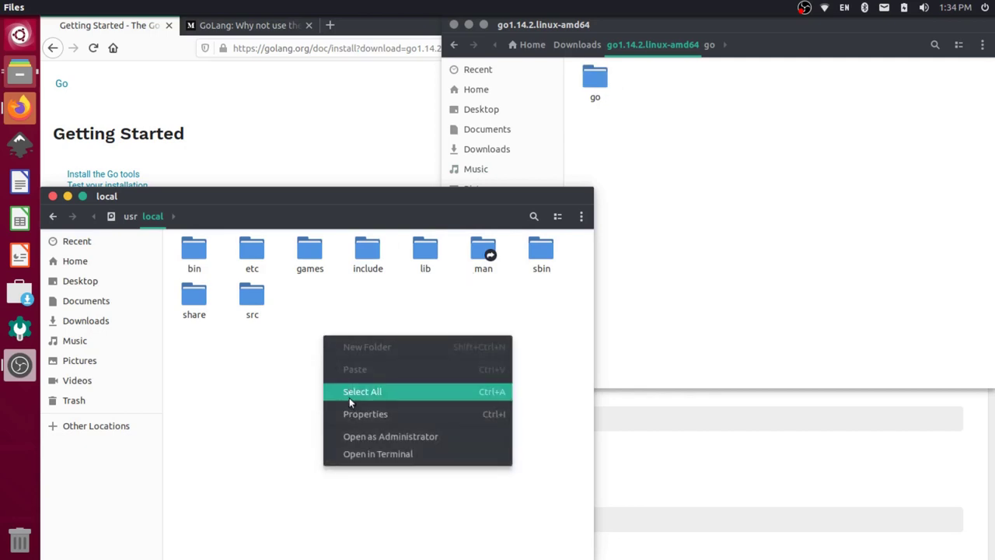
click(369, 436)
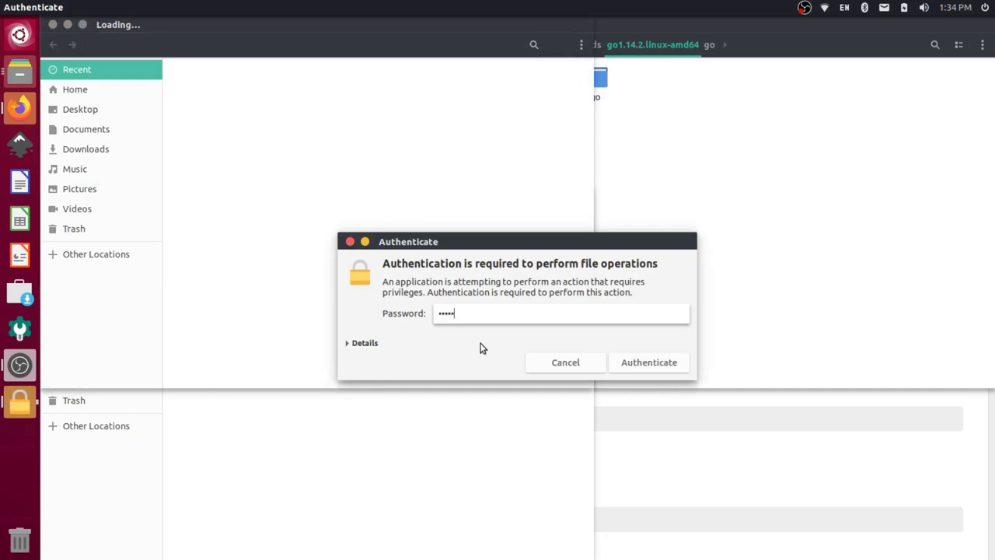
key(Return)
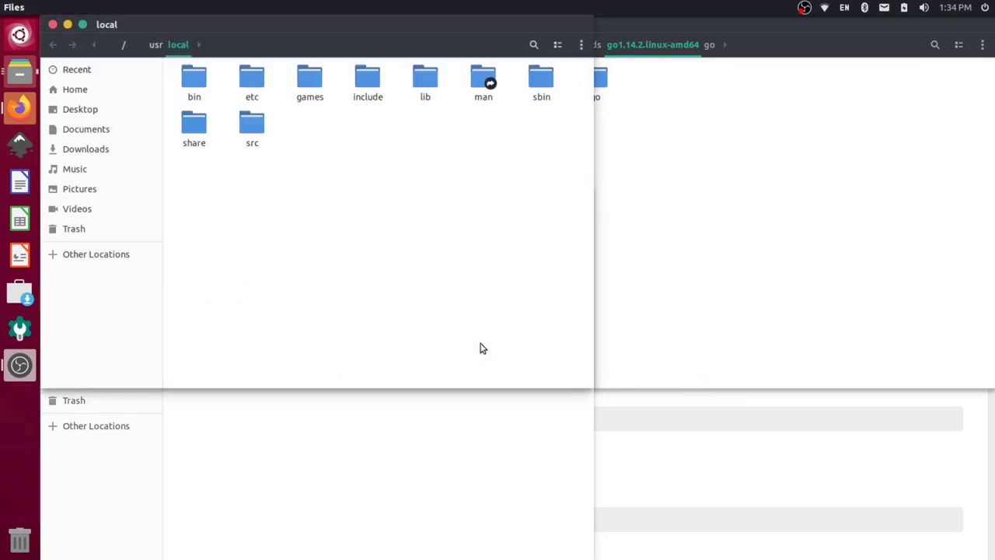
click(658, 193)
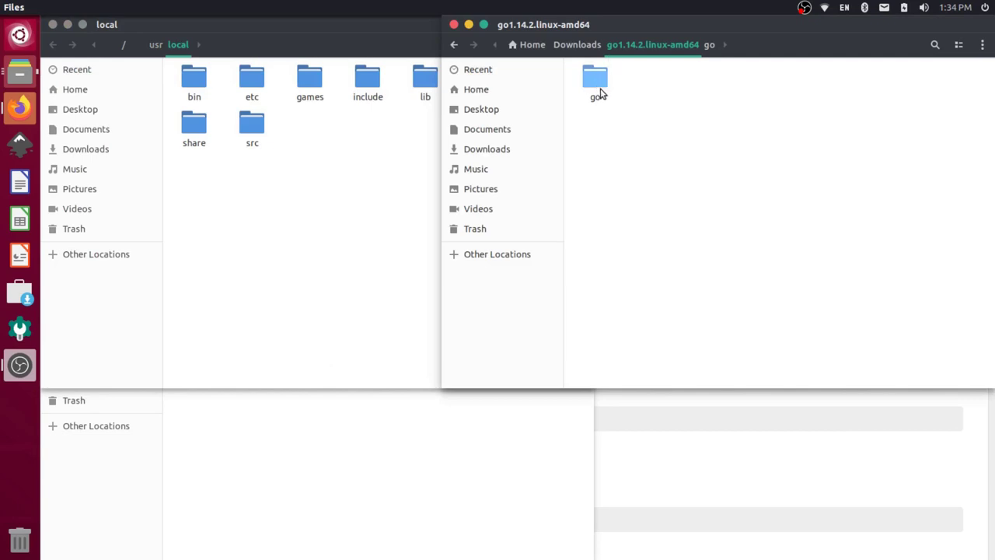
drag(595, 82, 322, 178)
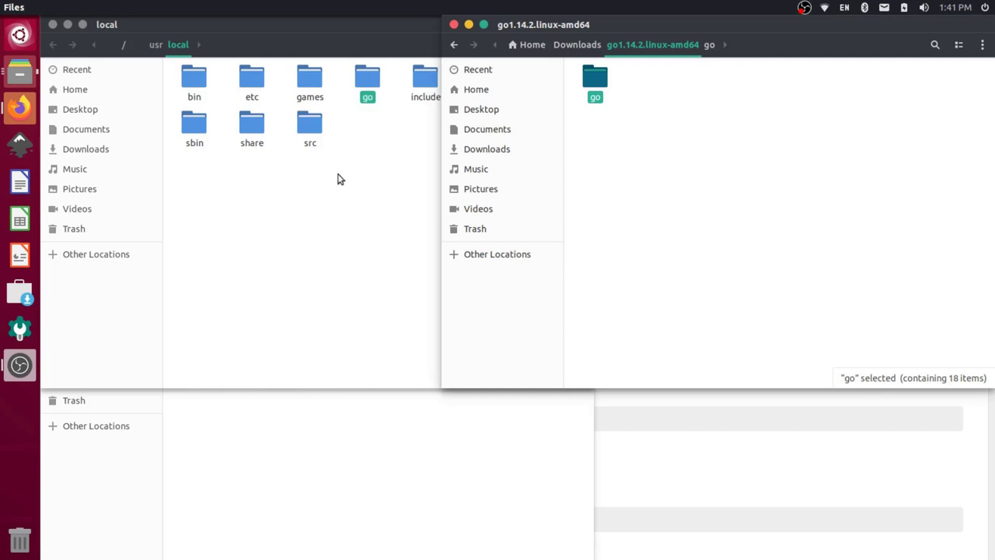
Step: Browse into /usr/local/go/bin to confirm the go and gofmt executables are there
click(366, 153)
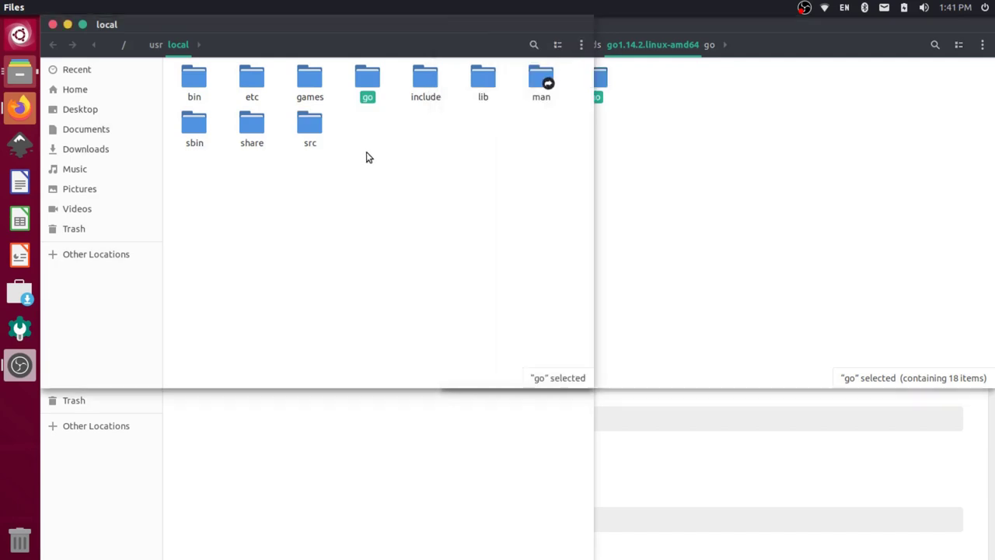
click(370, 76)
double_click(370, 77)
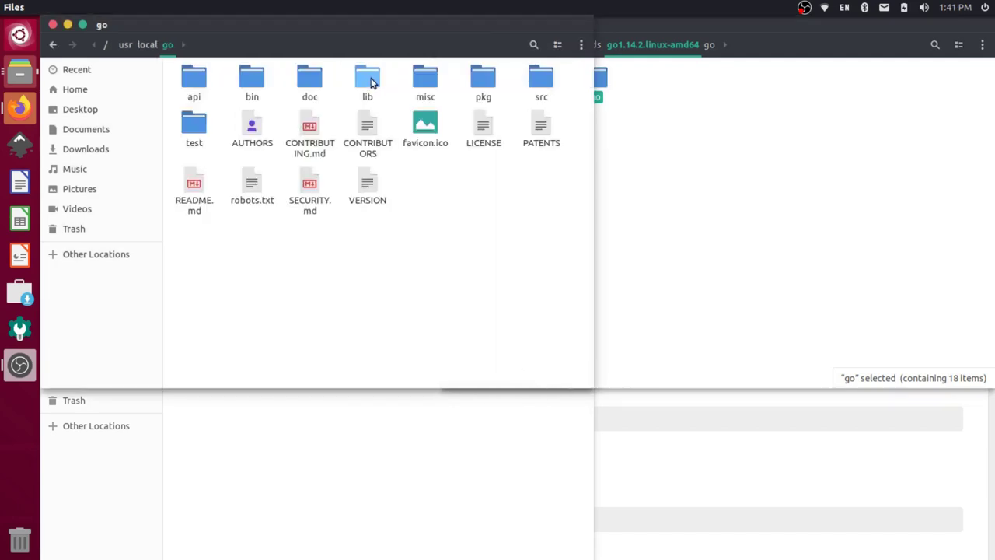
double_click(257, 84)
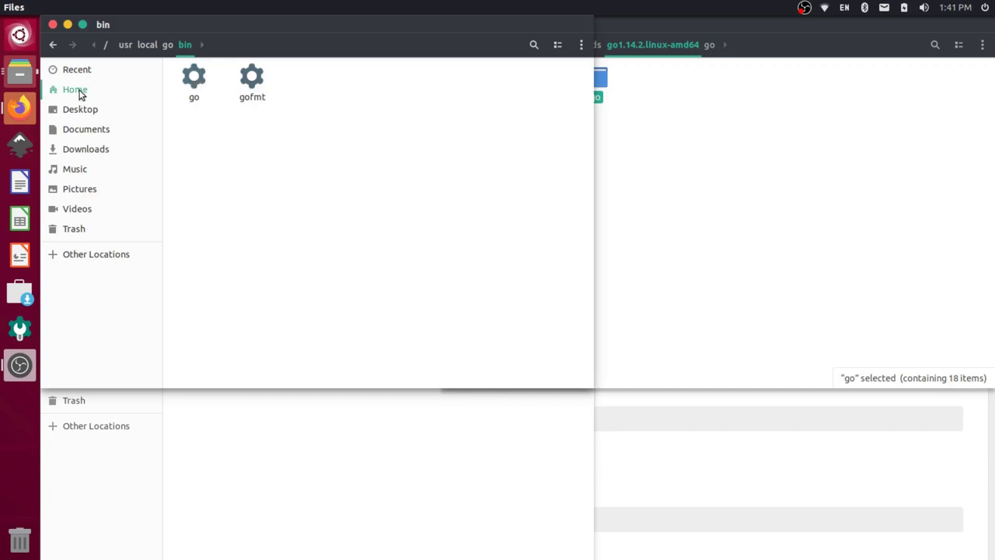
Step: Turn on Show Hidden Files in the Home folder and right-click .bashrc
click(78, 91)
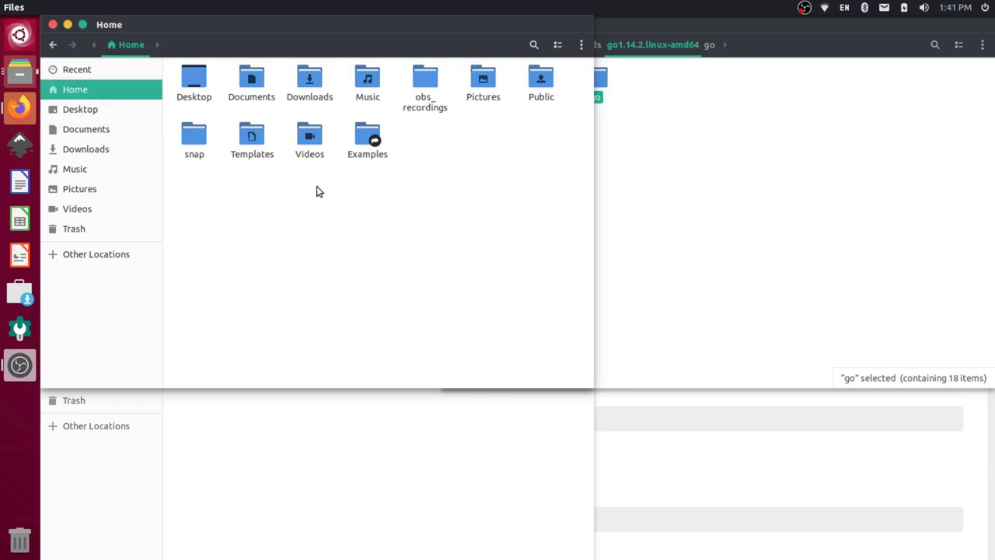
click(582, 45)
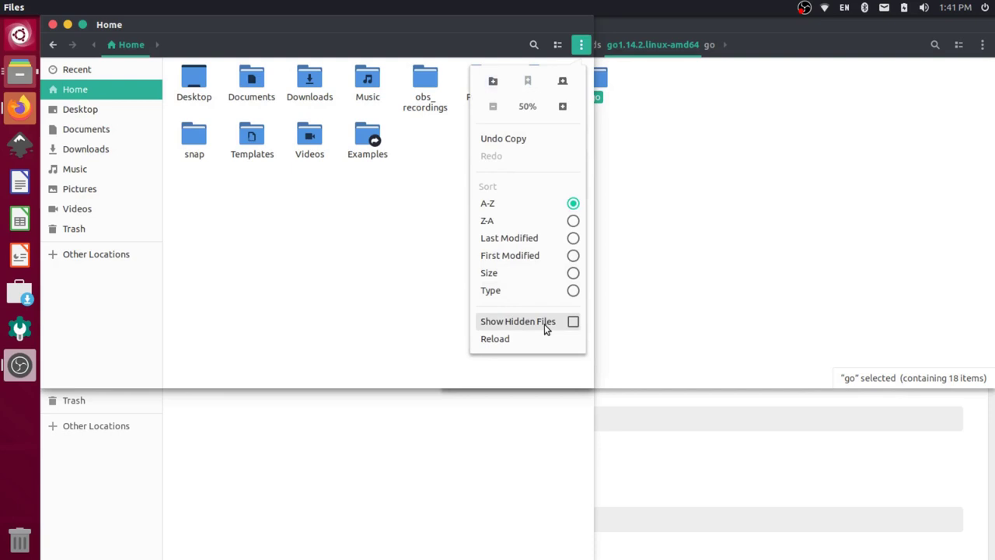
click(574, 325)
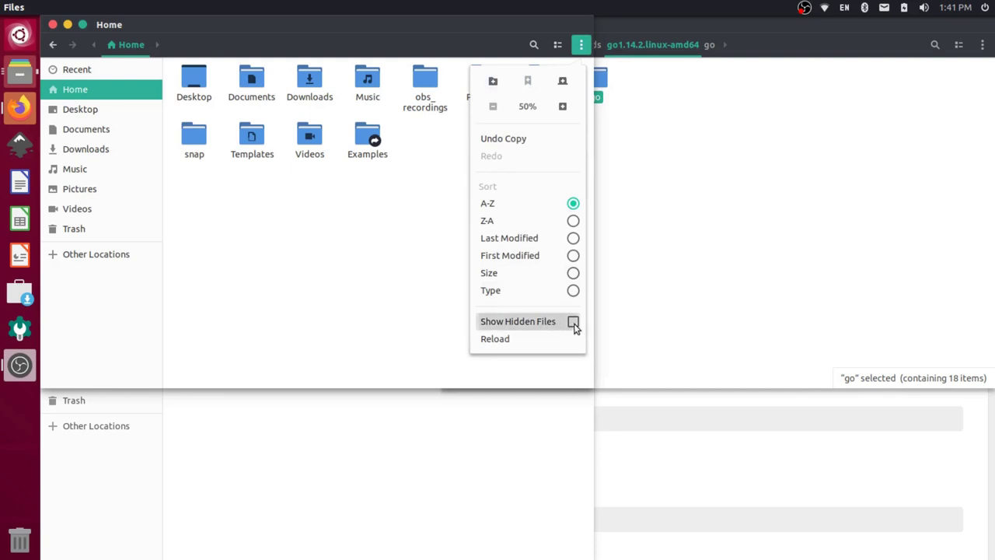
click(386, 322)
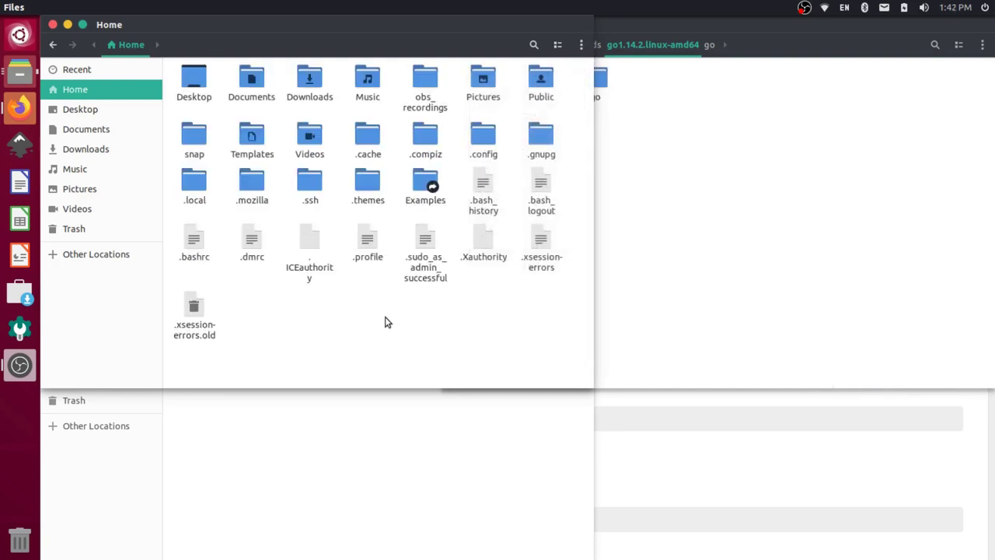
right_click(193, 244)
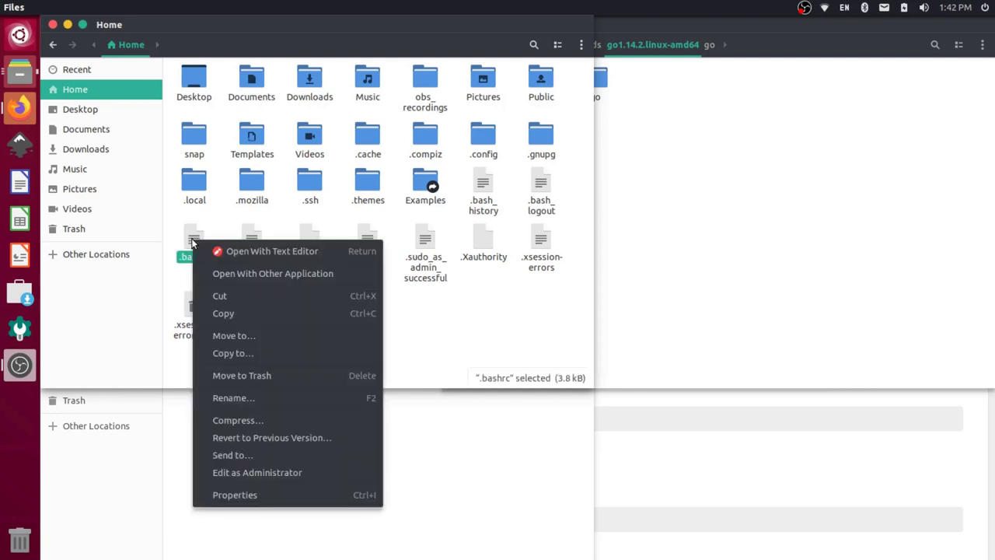
Step: Append '# Add go to path' and 'export PATH=$PATH:/usr/local/go/bin' to .bashrc in gedit and save
click(259, 252)
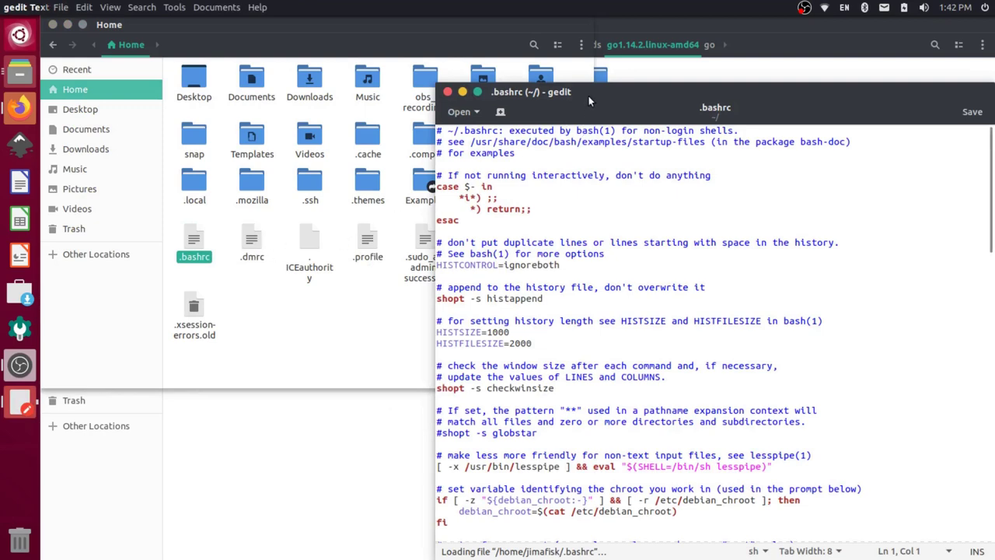
drag(589, 95, 462, 49)
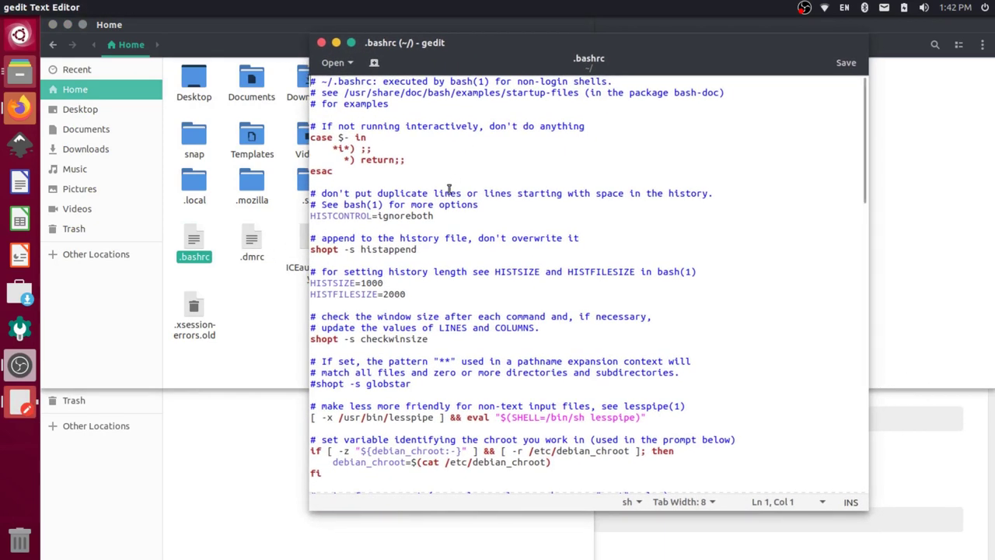
scroll(507, 206, down, 15)
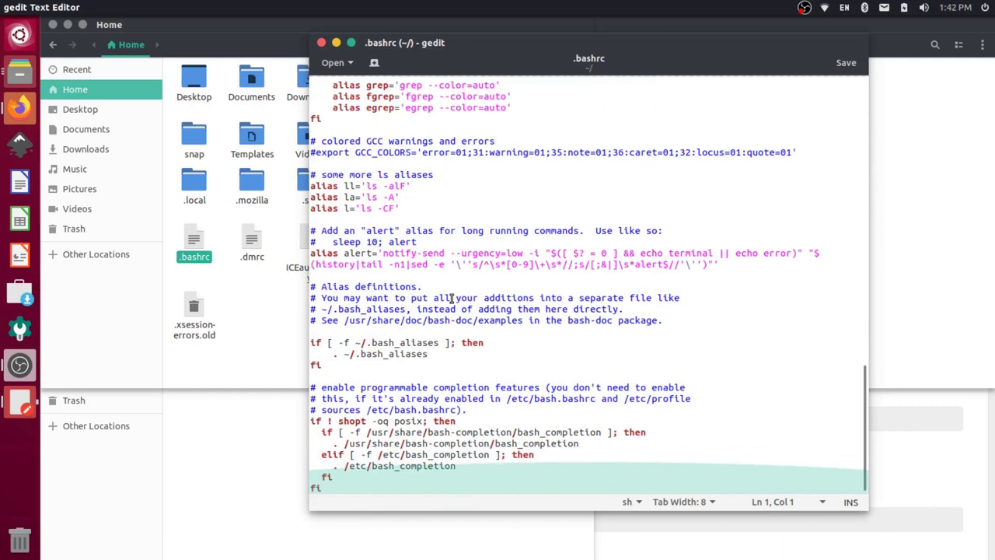
click(347, 488)
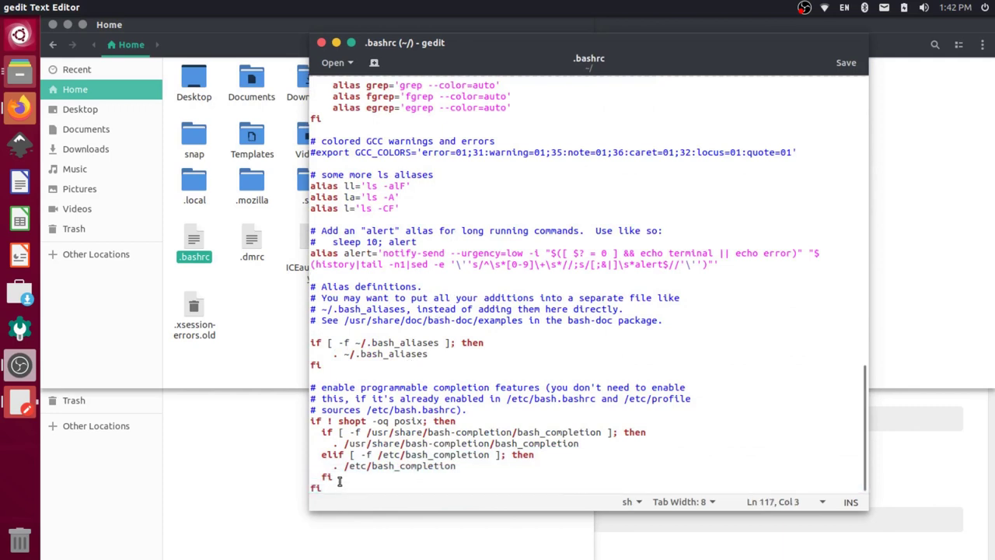
key(Return)
key(Return)
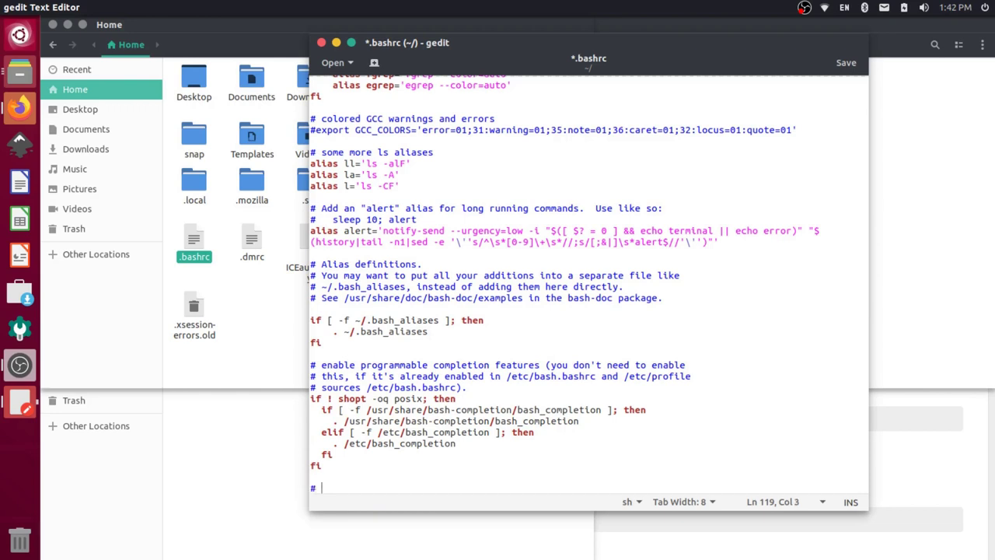
text(# Add go to )
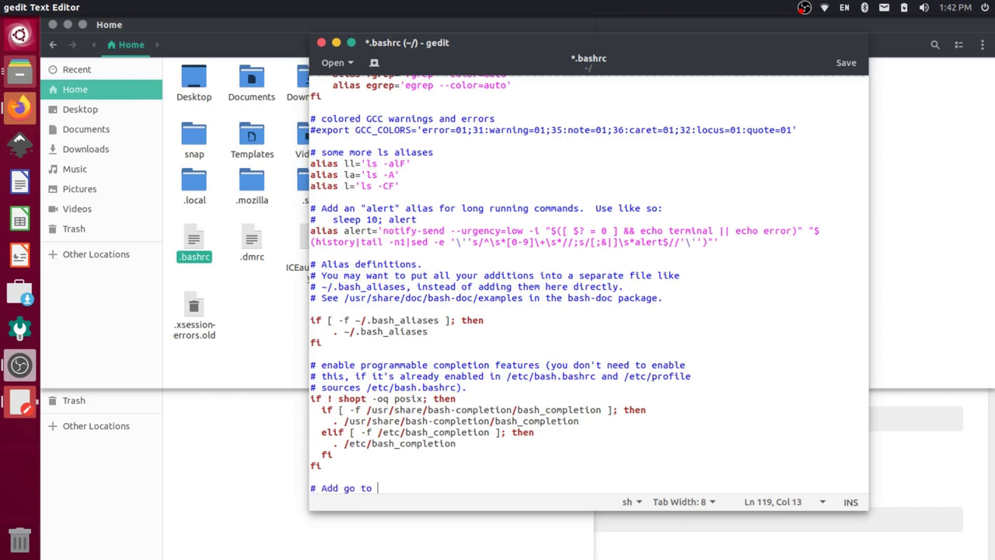
text(path)
key(Return)
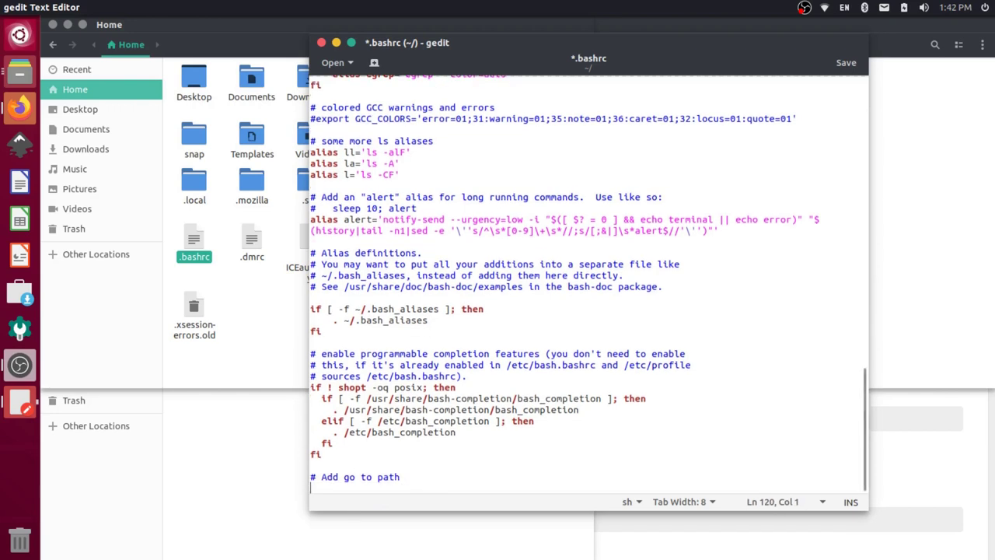
text(export )
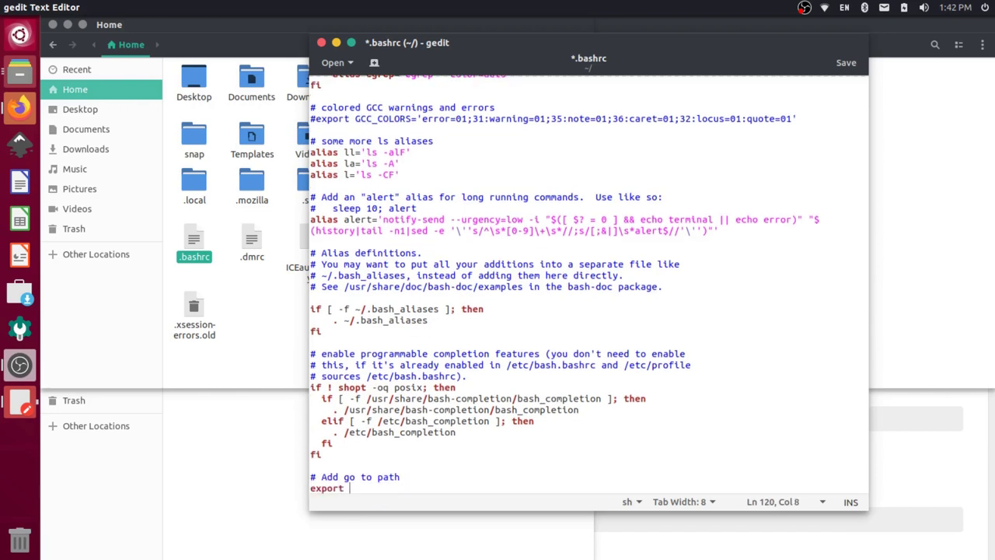
text(PATH=$PATH:)
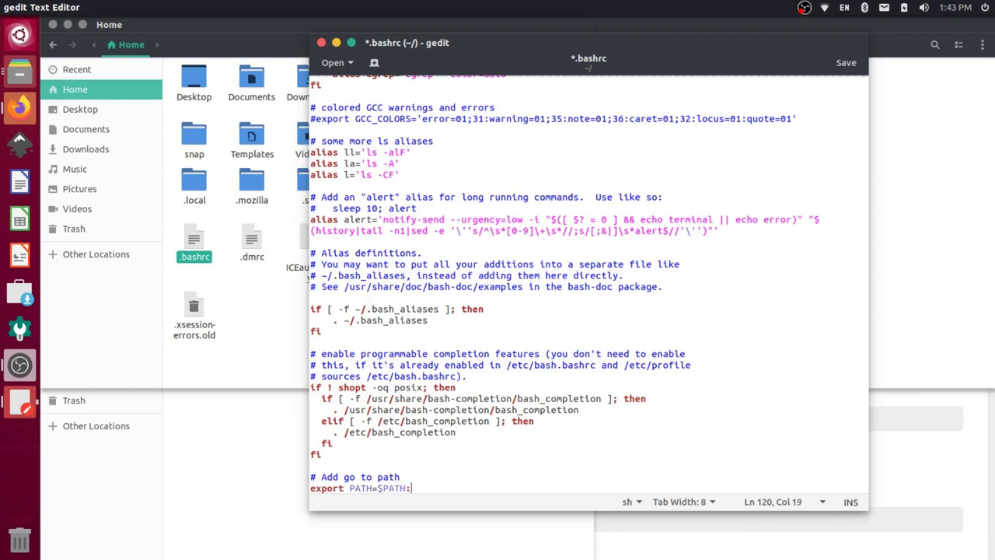
text(/usr/local/go/)
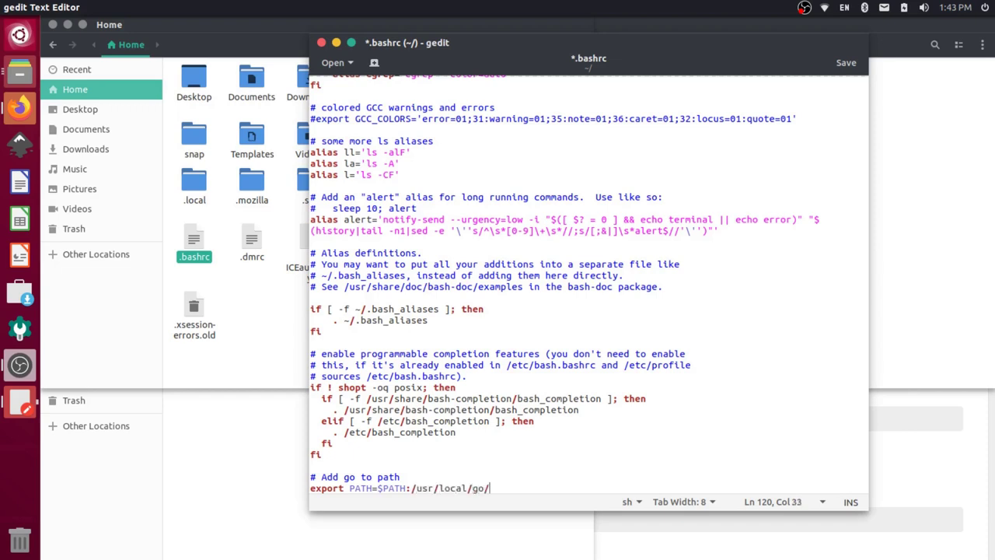
text(bin)
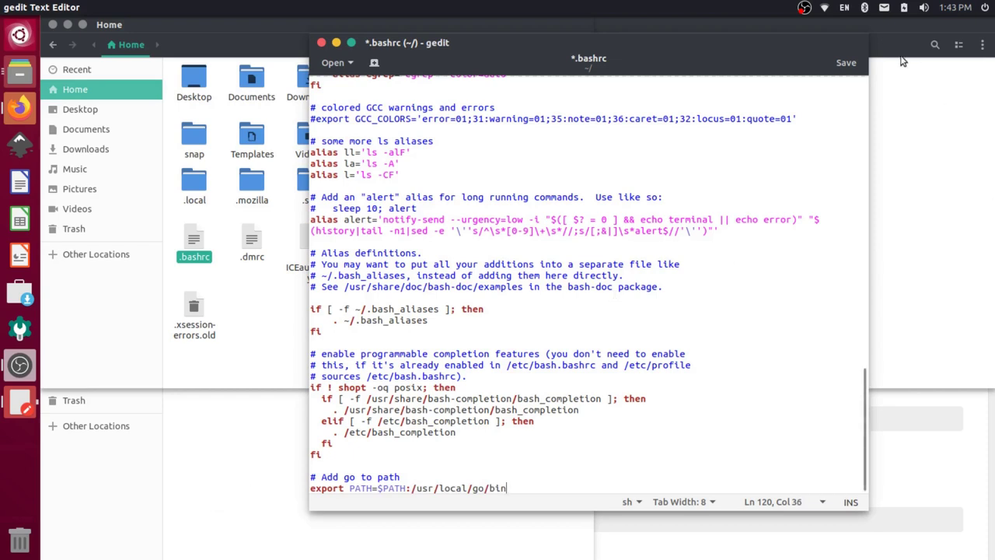
click(855, 64)
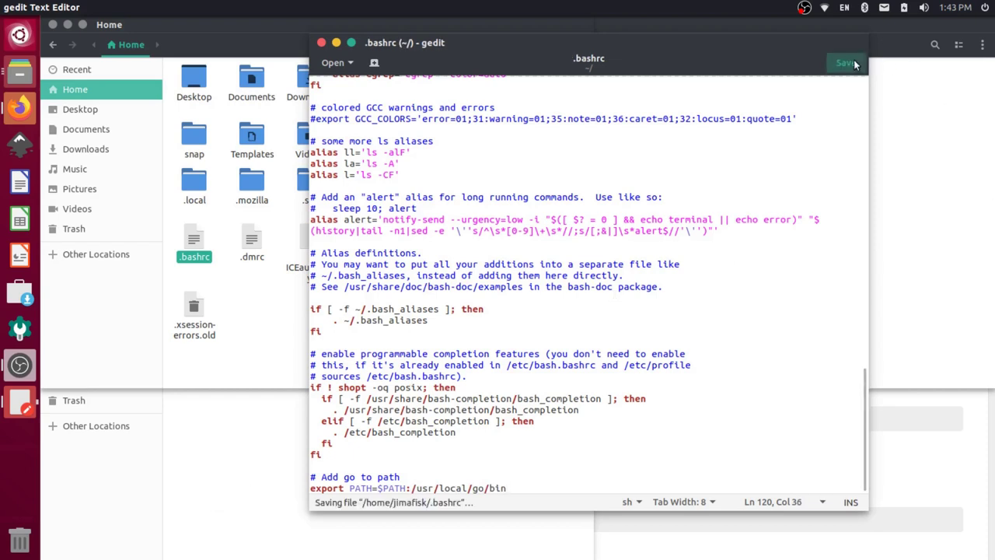
Step: Close gedit, the Home window and the go1.14.2 folder window
click(319, 44)
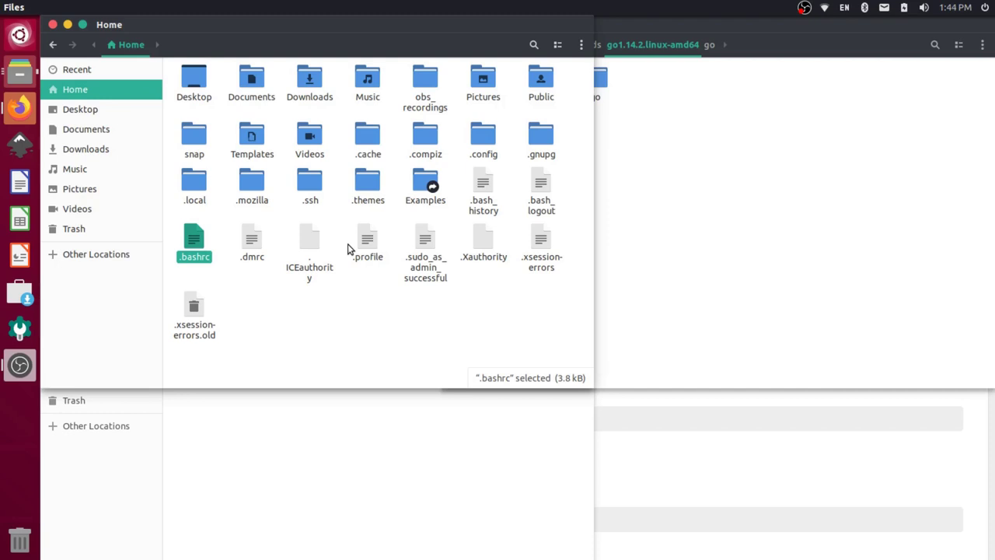
click(54, 26)
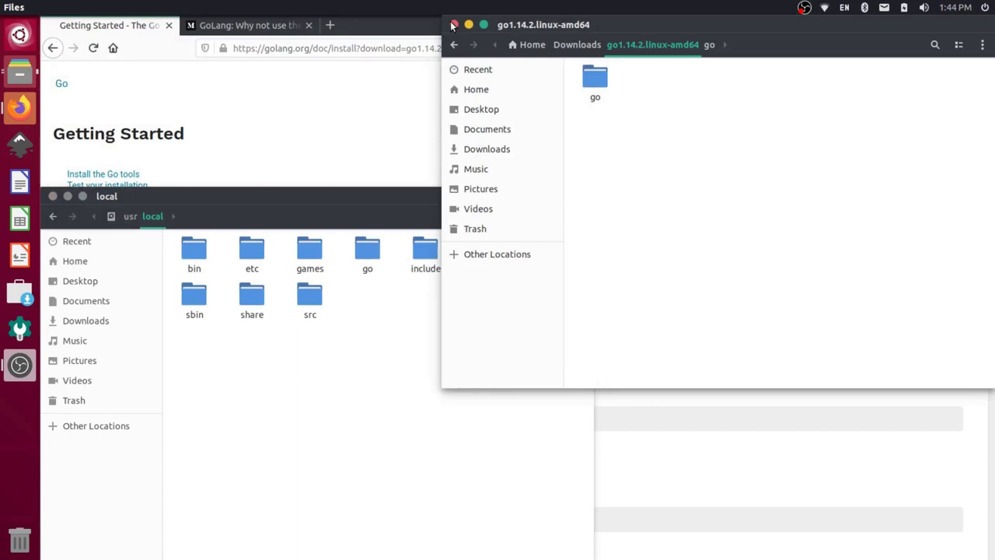
click(456, 40)
Step: Close the local folder window, then close the 'GoLang: Why not use the GOPATH' article tab
click(52, 196)
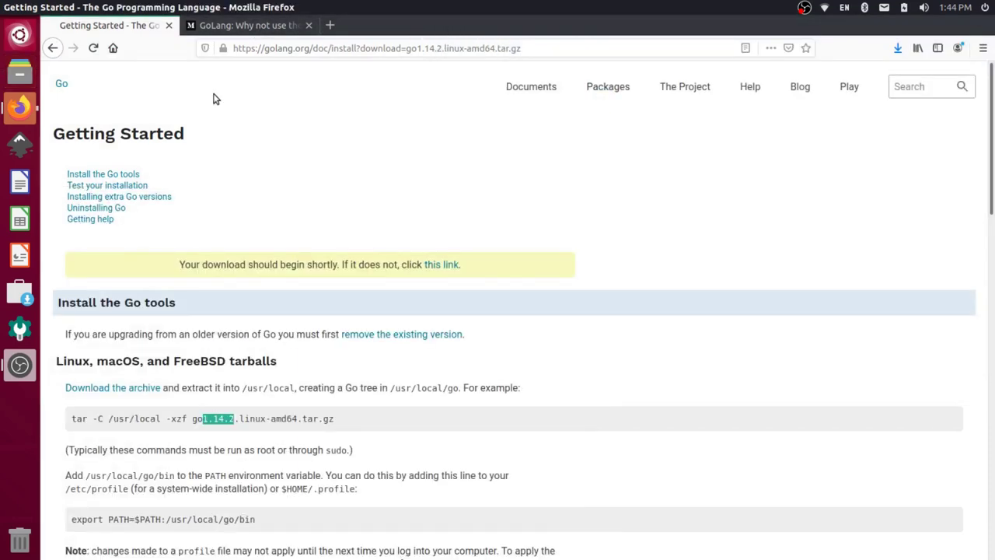
click(220, 28)
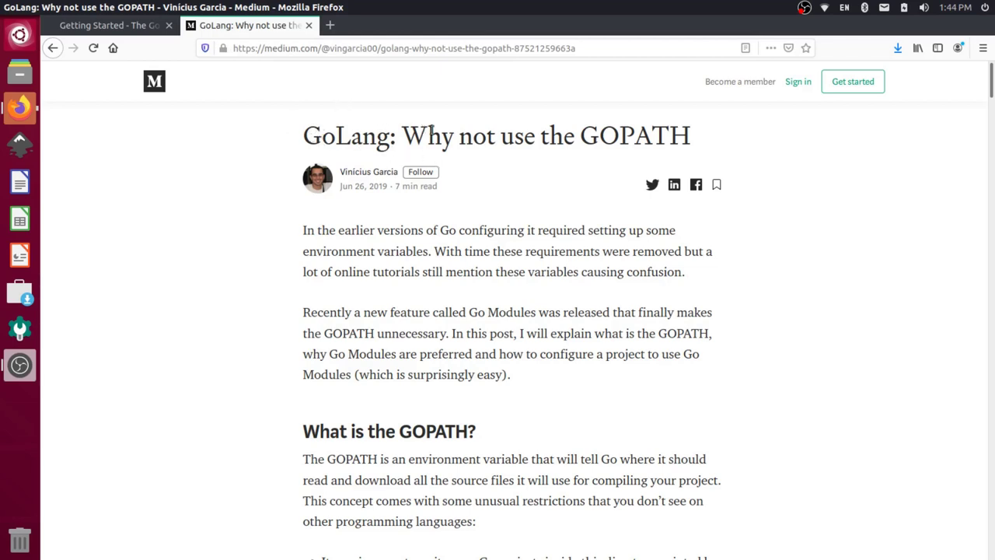
drag(582, 140, 706, 140)
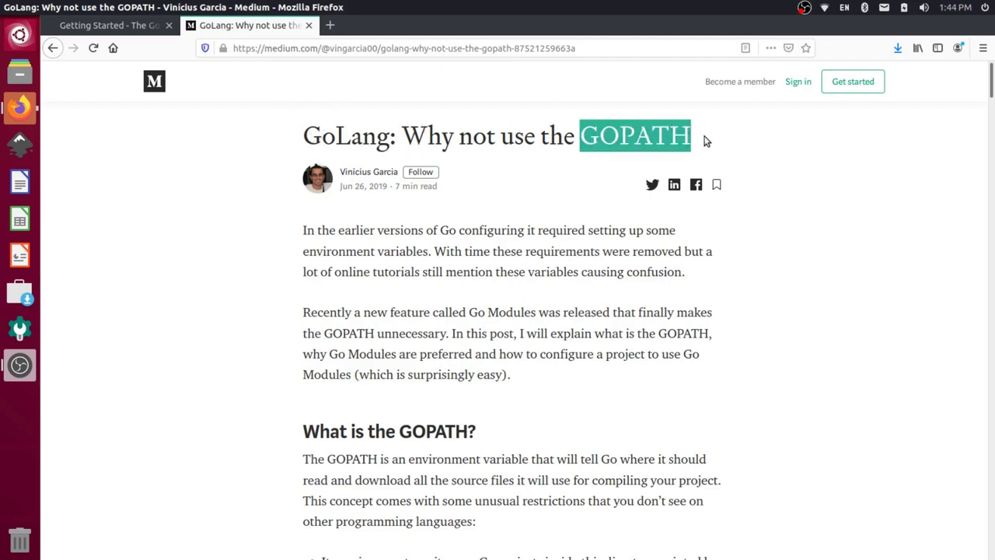
click(661, 140)
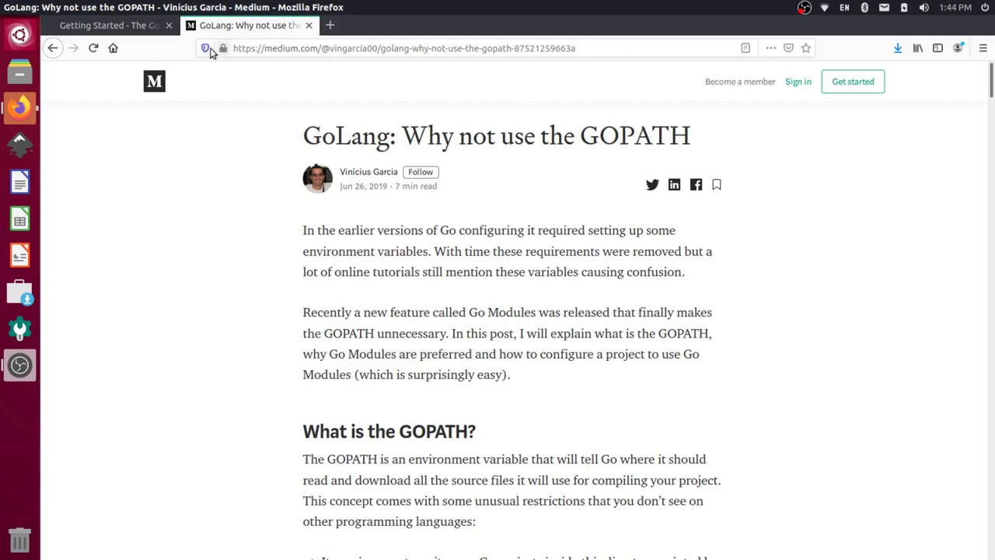
click(309, 25)
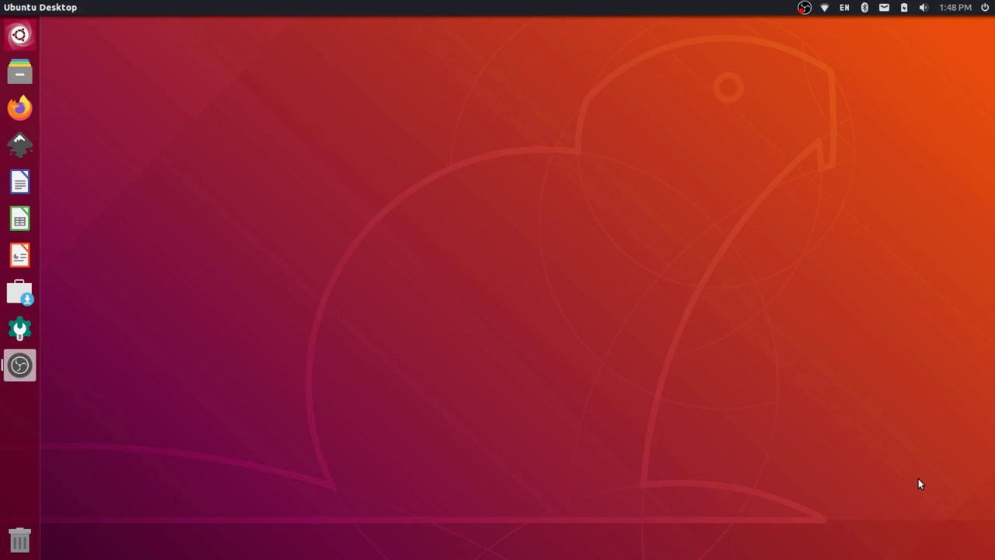
Step: Launch Terminal by searching 'term' in the Ubuntu Dash
key(super)
text(term)
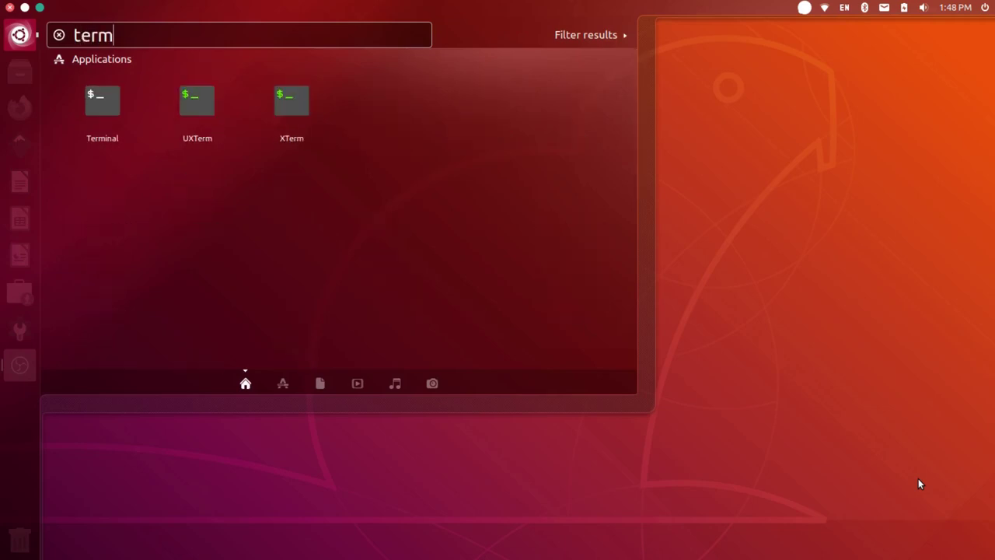
key(Return)
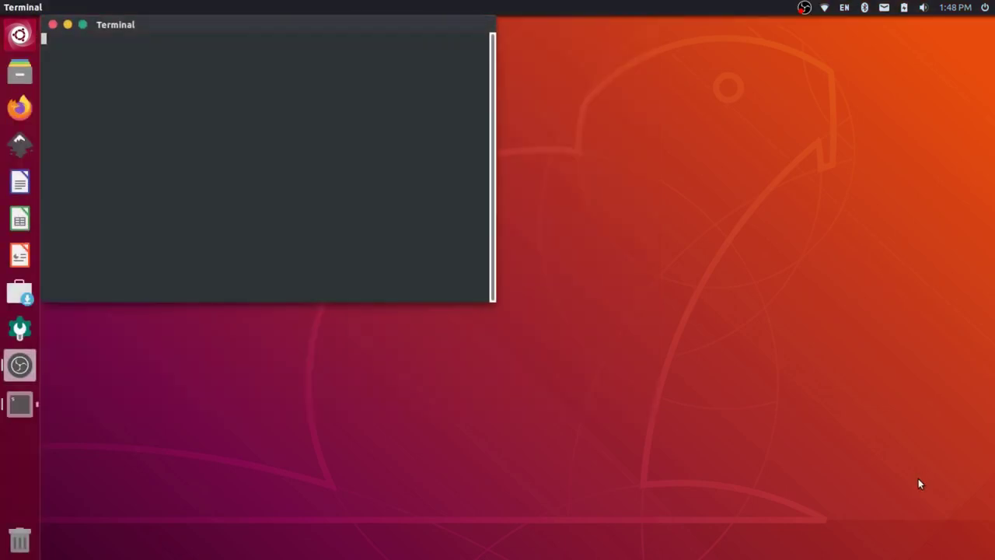
Step: Maximize the Terminal, enlarge its text, and run go to scroll through its usage and command list
key(super+Up)
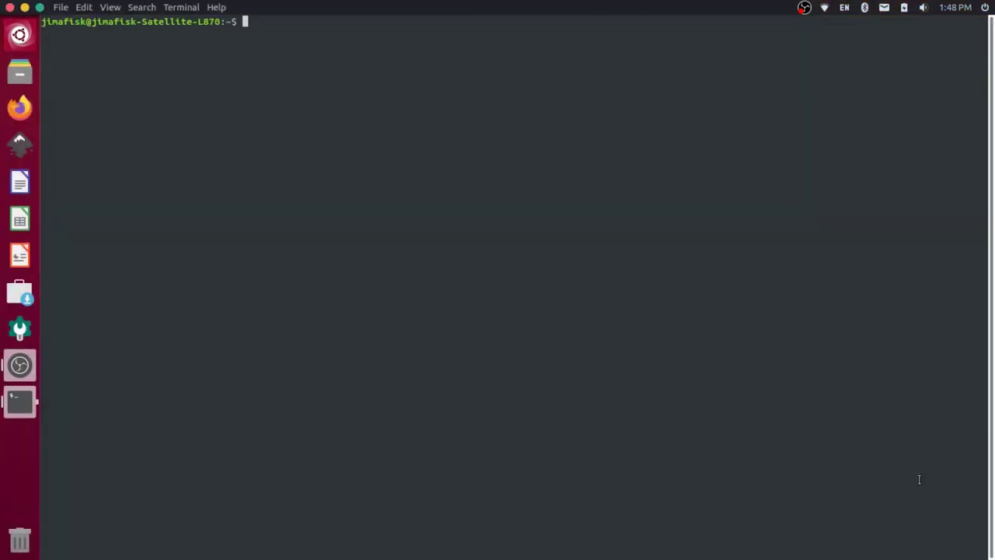
key(ctrl+plus)
key(ctrl+plus)
key(ctrl+plus)
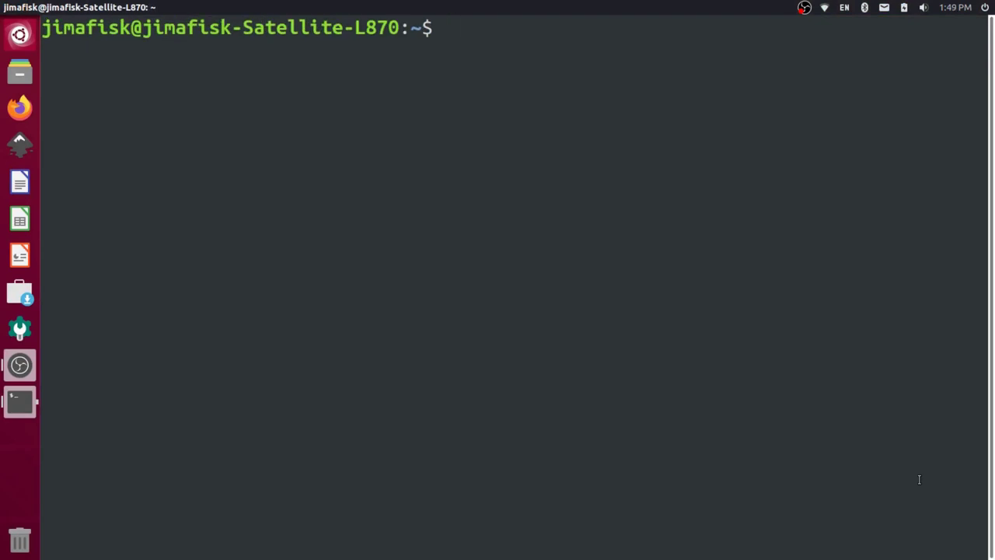
text(go)
key(Return)
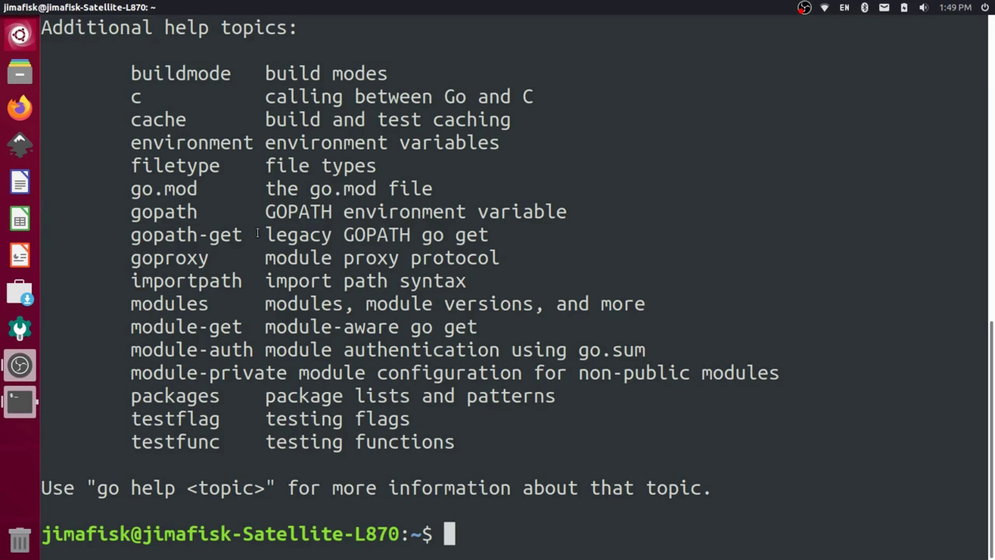
scroll(290, 206, up, 5)
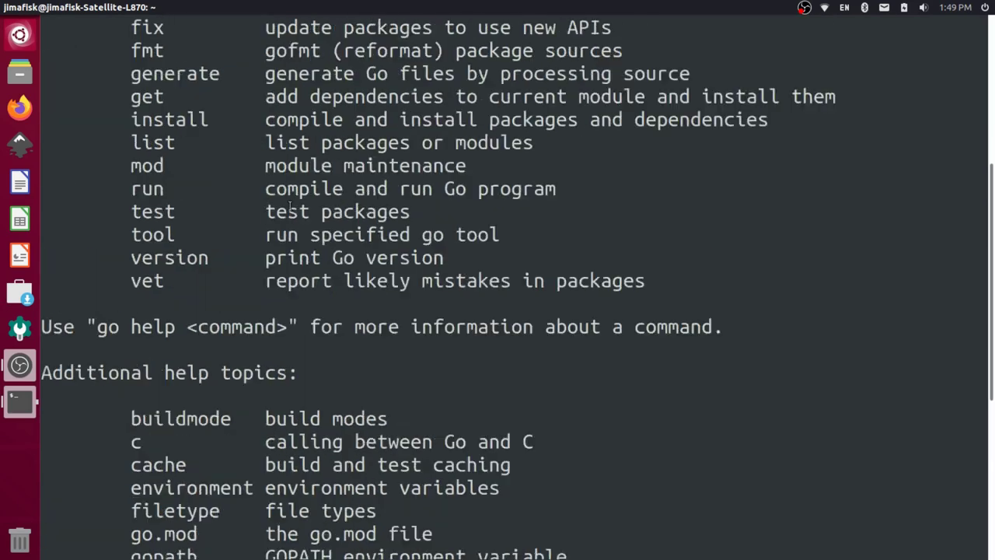
scroll(290, 206, up, 5)
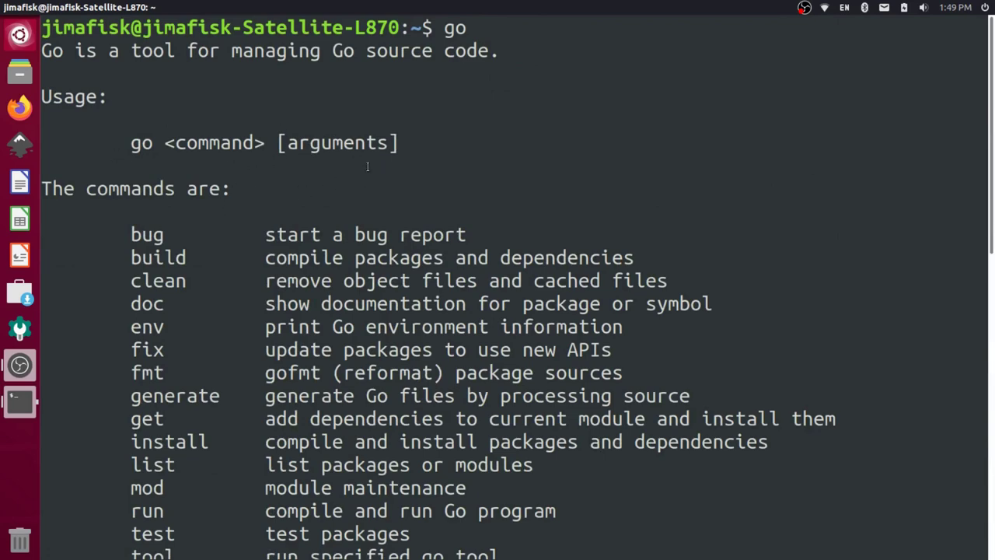
scroll(374, 187, down, 10)
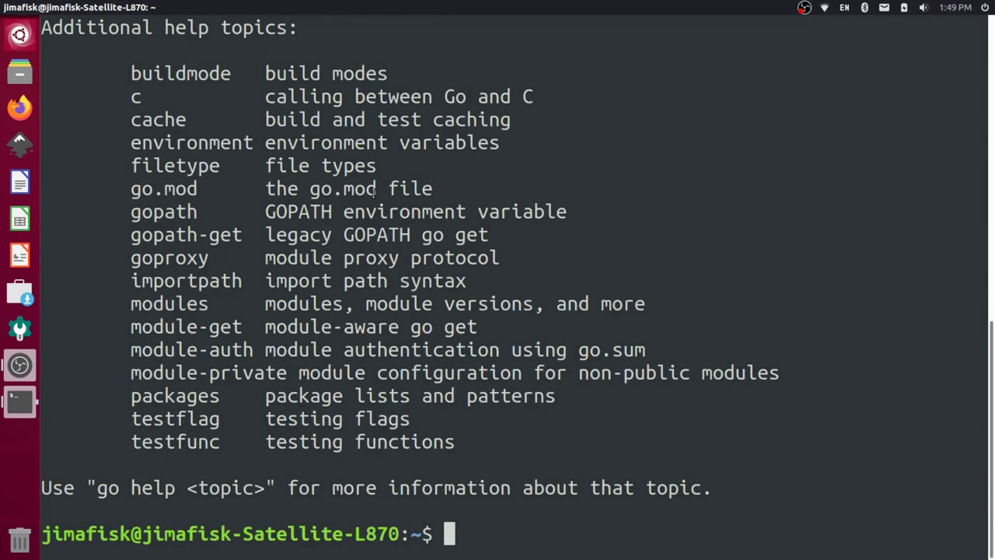
Step: Run 'which go' showing /usr/local/go/bin/go, then 'go version' showing go1.14.2 linux/amd64
text(whic)
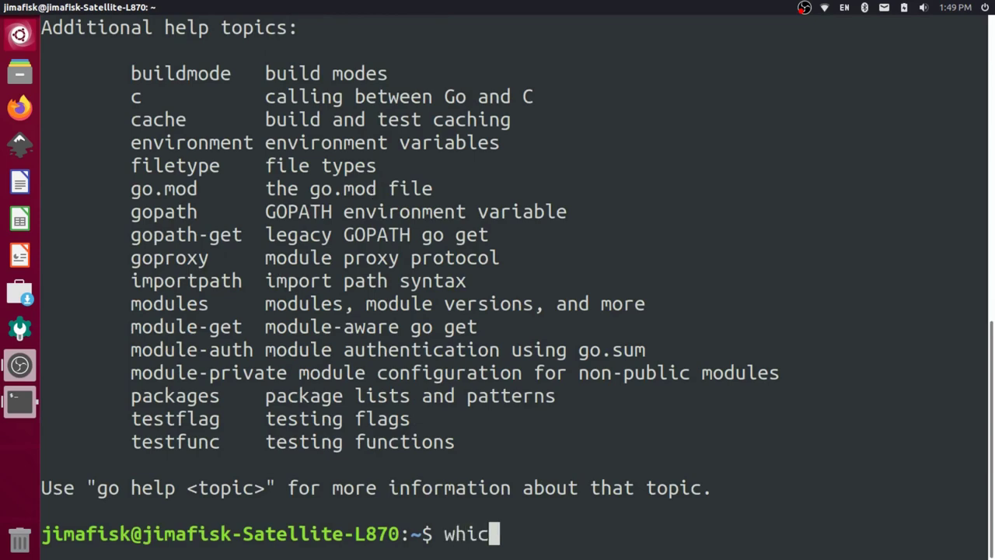
text(h go)
key(Return)
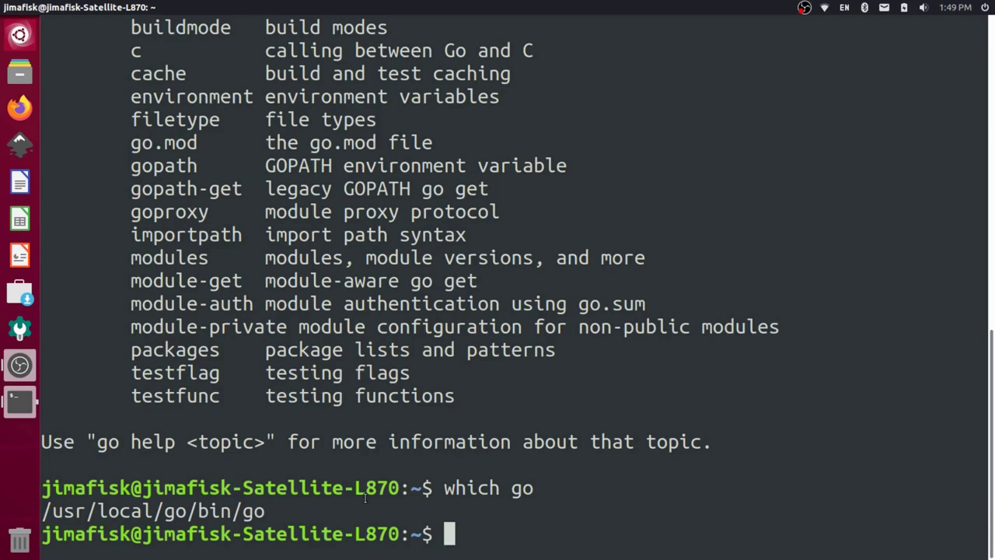
text(go version)
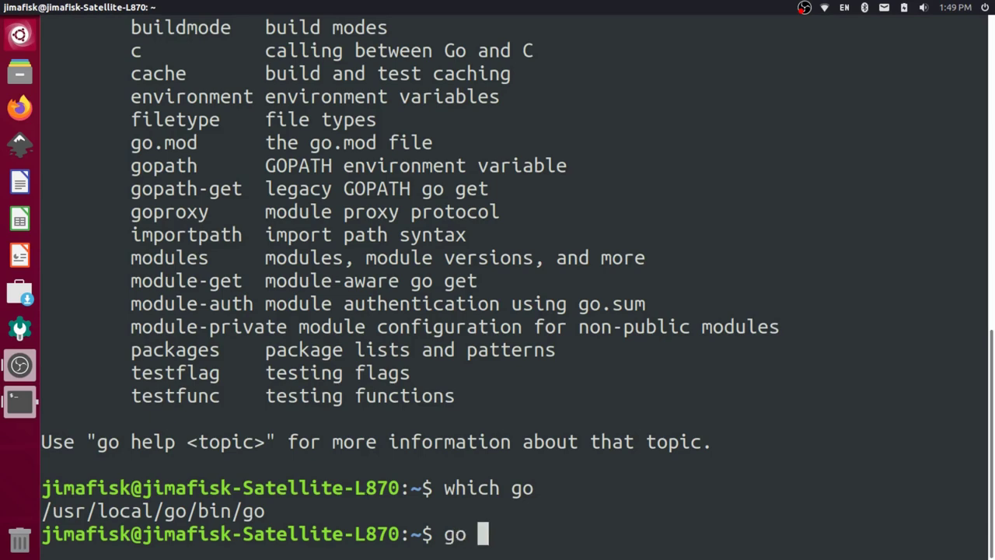
key(Return)
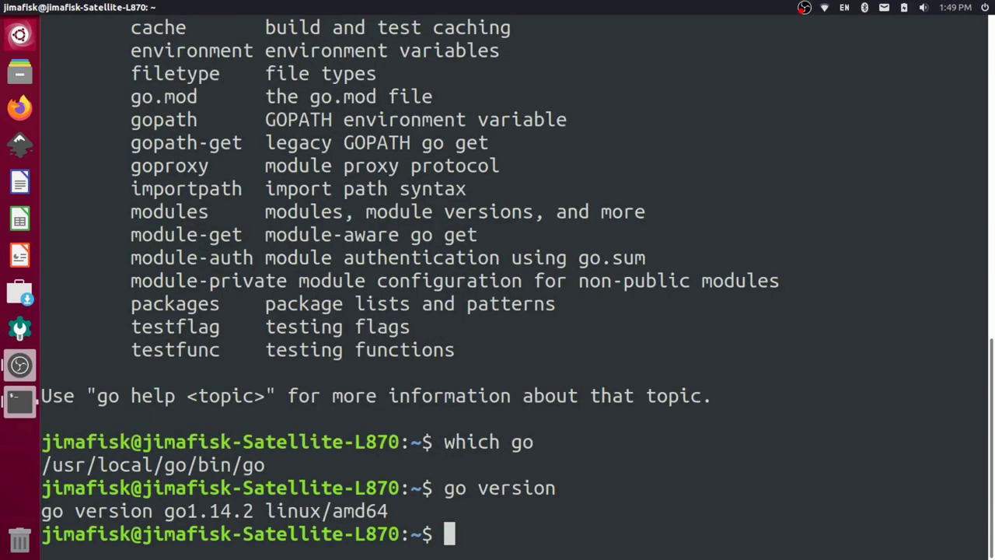